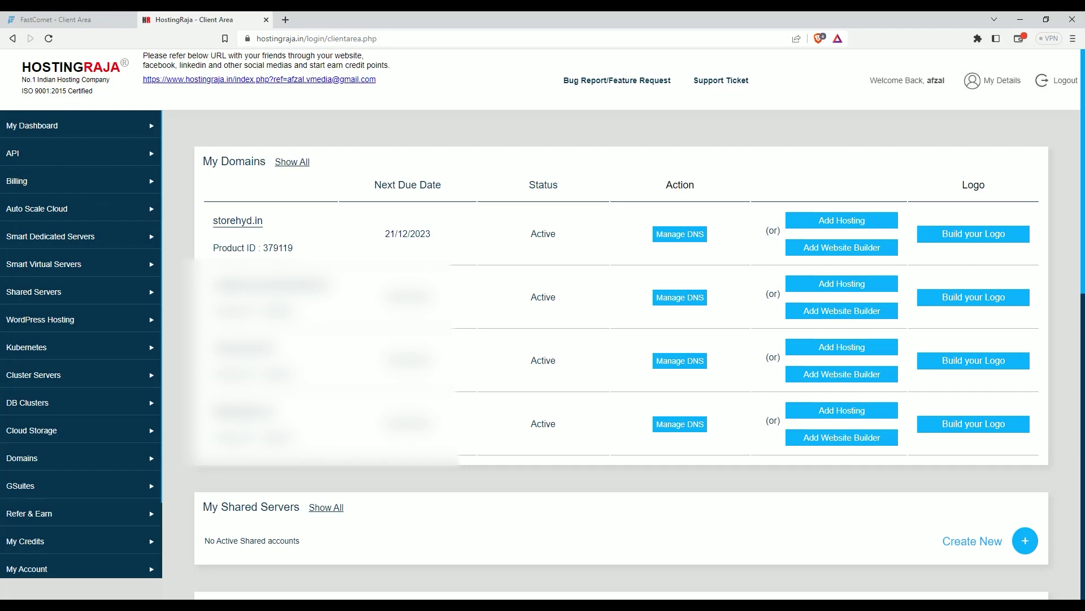
# Step: Switch between the FastComet and HostingRaja client areas to review the FastComet home page
pyautogui.click(7, 574)
pyautogui.click(757, 270)
pyautogui.click(208, 238)
pyautogui.click(85, 20)
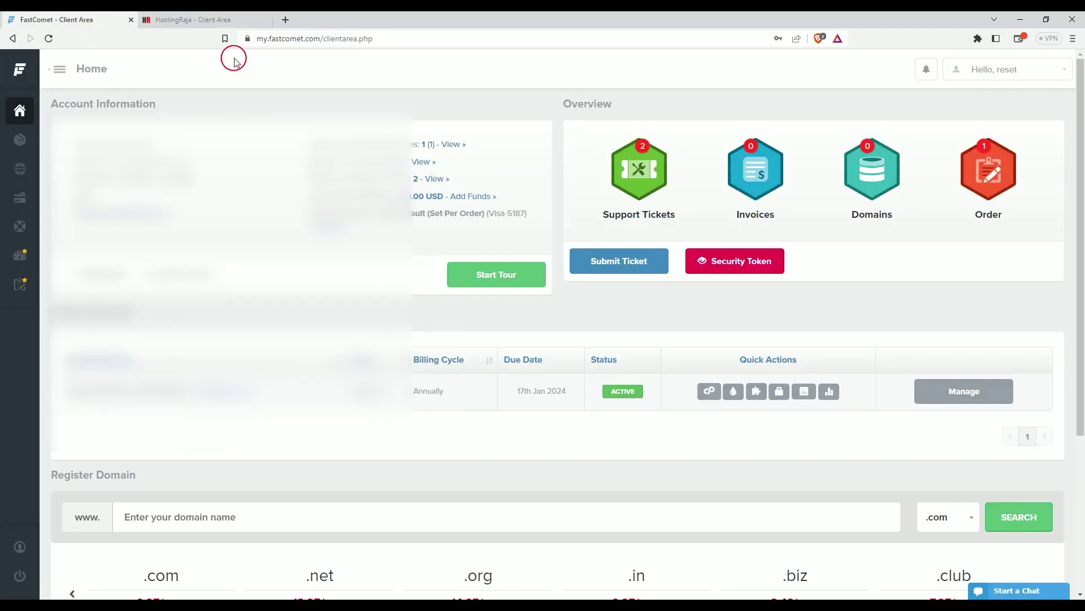
pyautogui.click(200, 23)
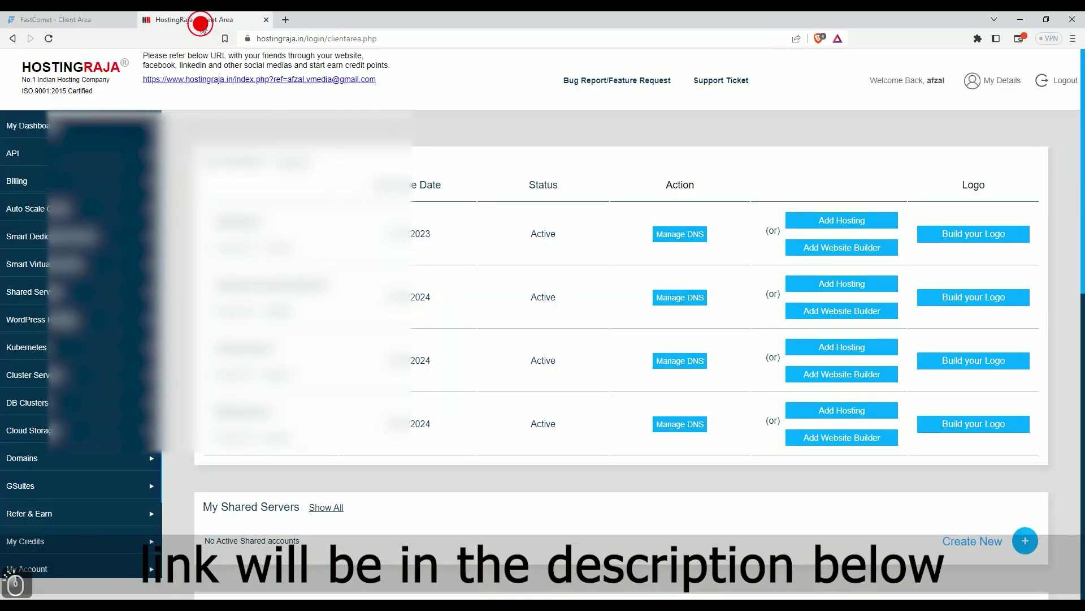
pyautogui.click(260, 93)
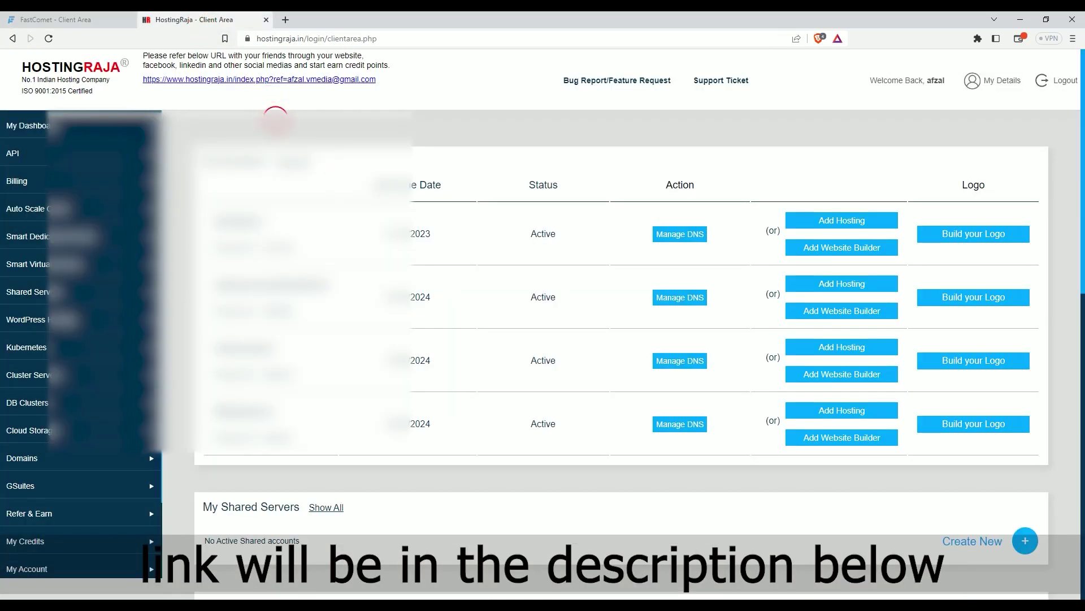
# Step: Recheck FastComet, then open HostingRaja's Domains page listing the four registered domains
pyautogui.click(53, 20)
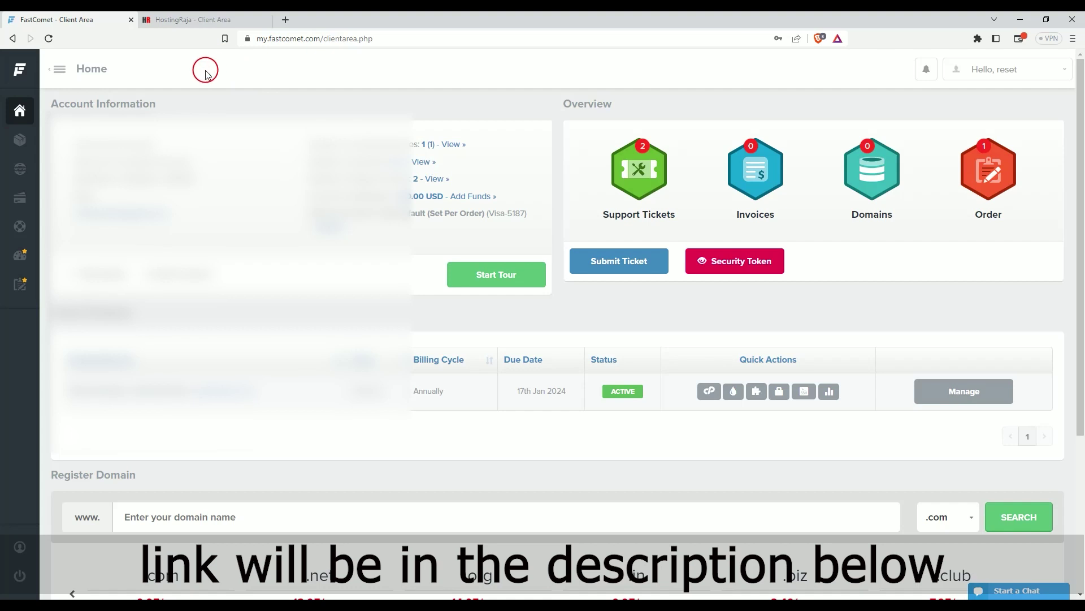
pyautogui.click(190, 20)
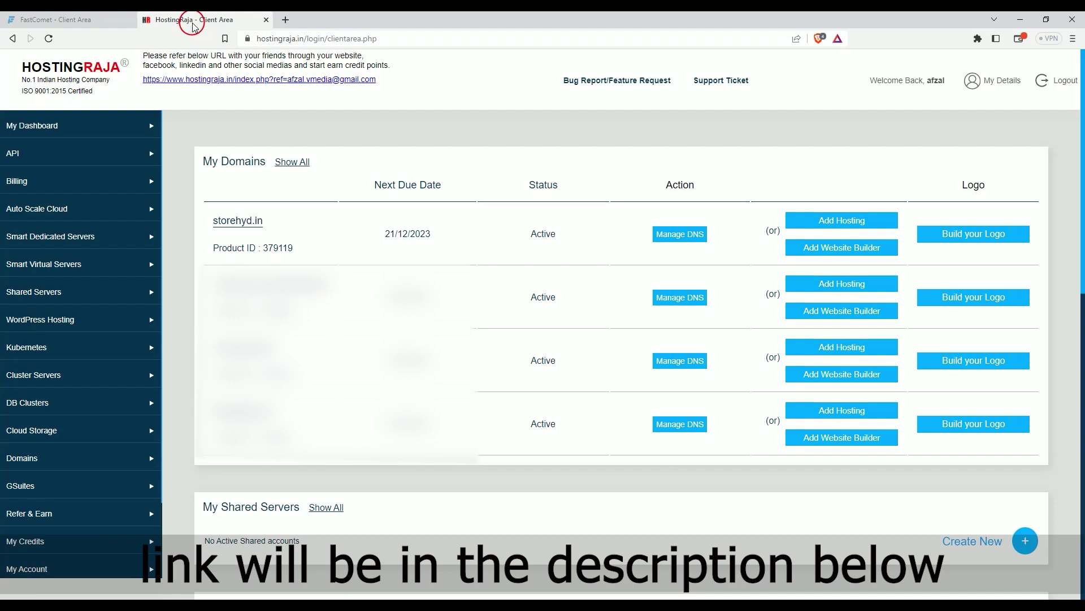
pyautogui.click(56, 464)
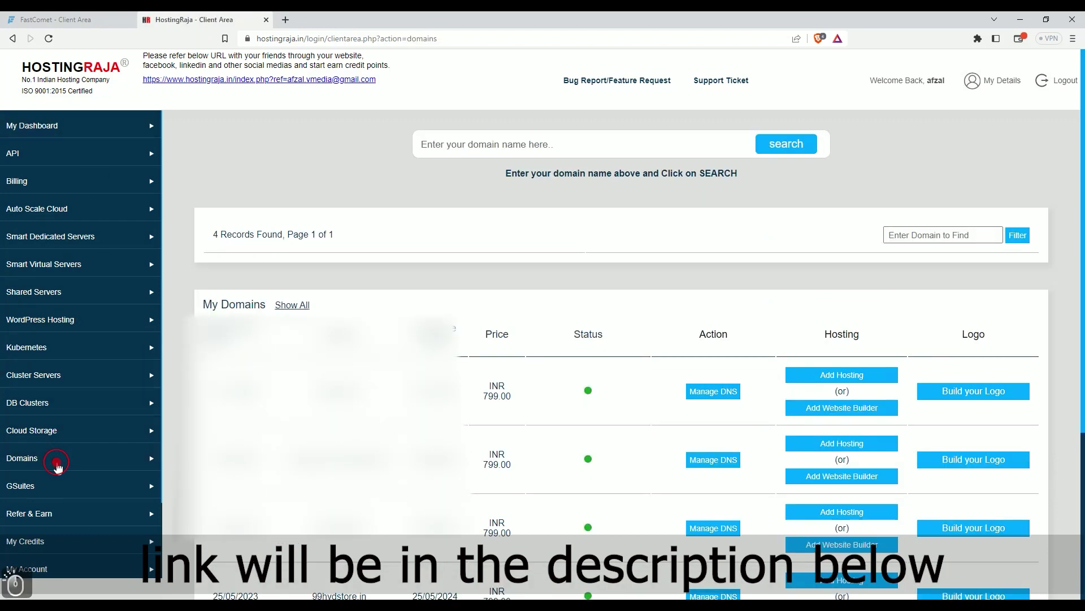
pyautogui.scroll(-2, 416, 308)
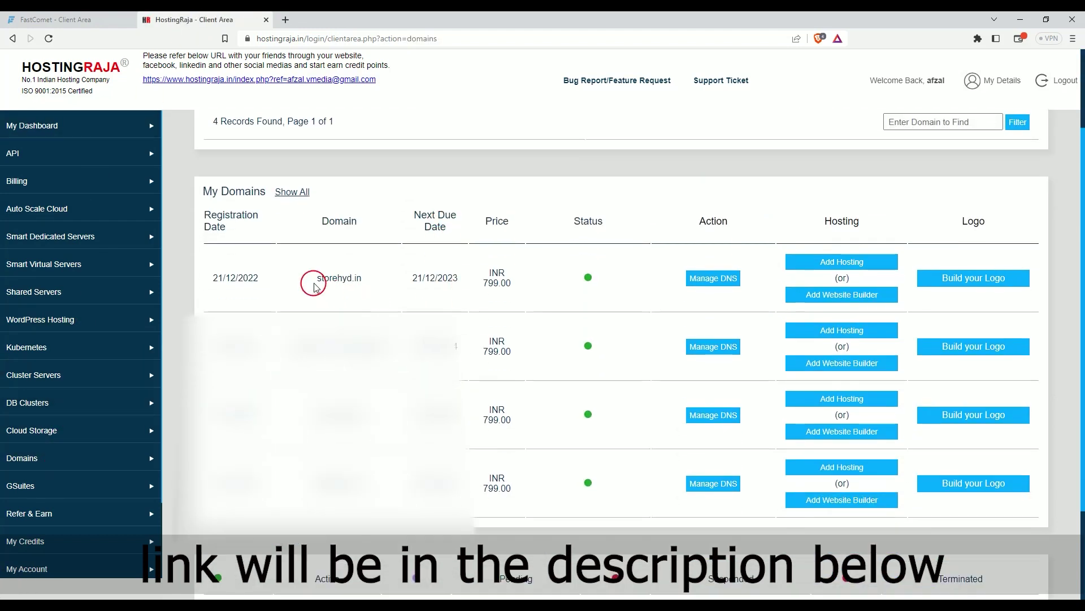
# Step: Highlight storehyd.in in the domains table and open its DNS settings
pyautogui.moveTo(315, 286); pyautogui.dragTo(378, 287)
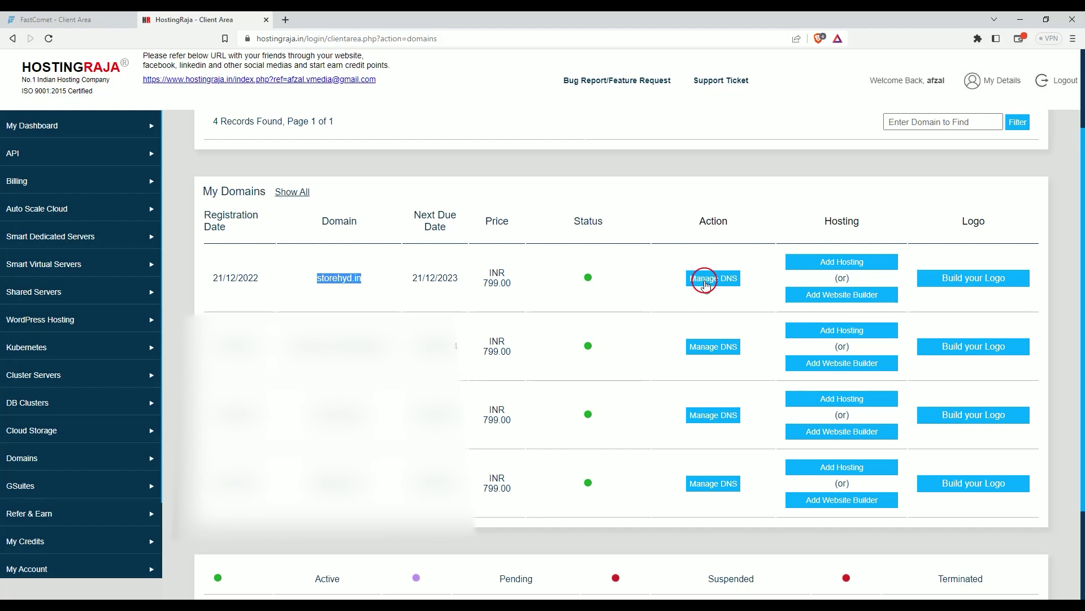
pyautogui.click(703, 284)
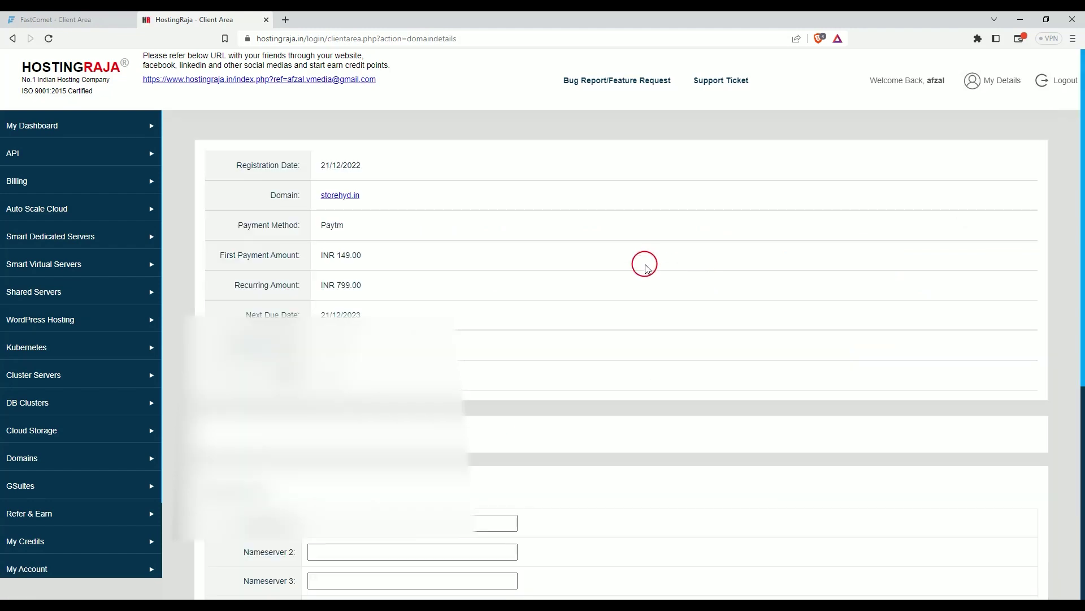
pyautogui.scroll(-2, 526, 198)
pyautogui.scroll(-1, 526, 198)
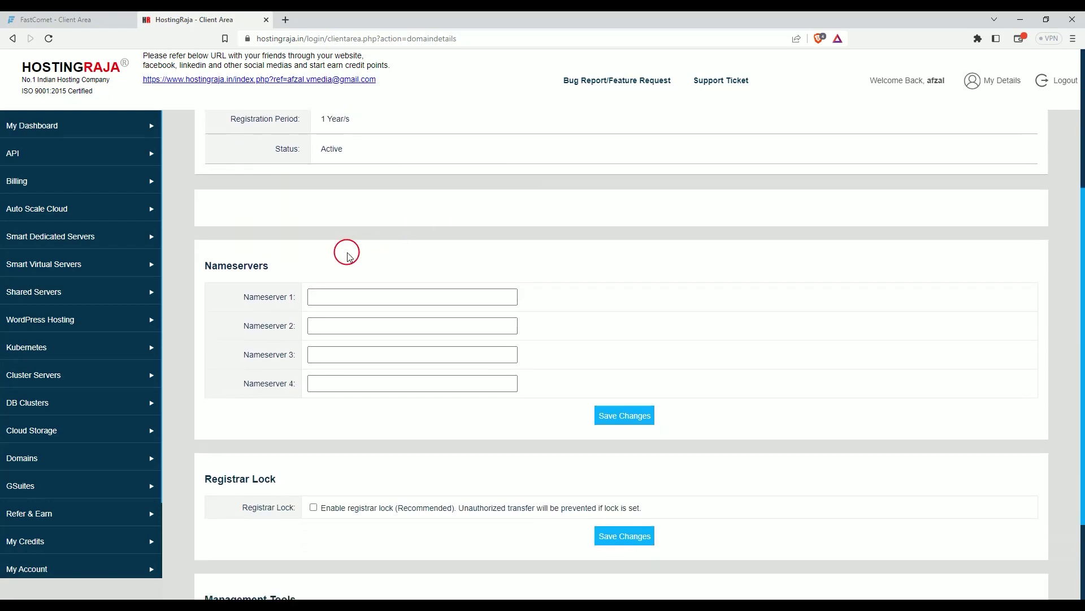
# Step: Inspect the empty Nameserver 1 and Nameserver 2 fields for storehyd.in, then head to FastComet
pyautogui.click(243, 301)
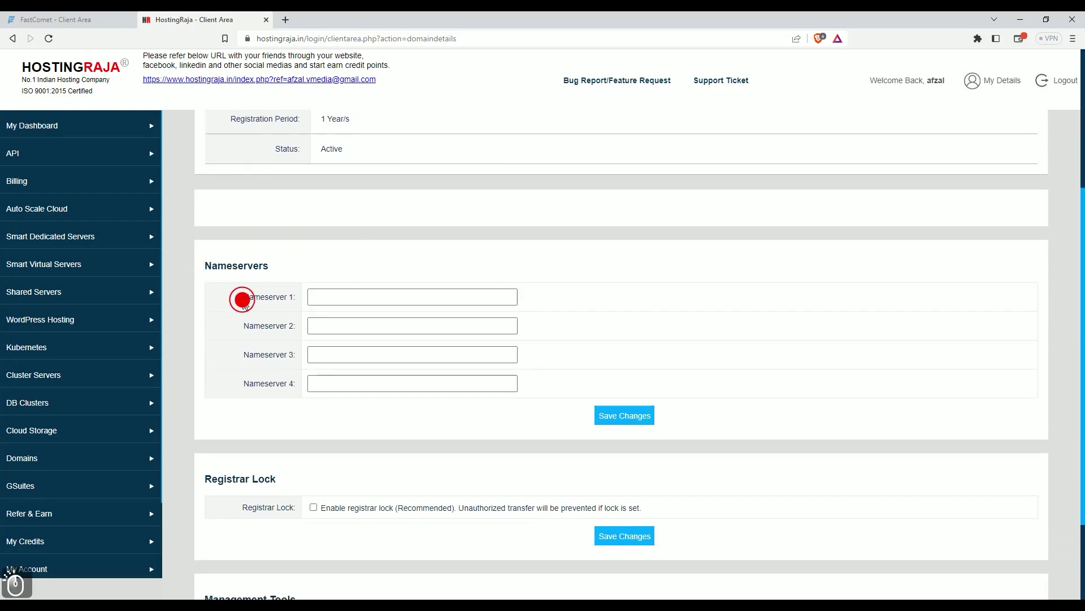
pyautogui.moveTo(242, 301); pyautogui.dragTo(298, 294)
pyautogui.moveTo(239, 327); pyautogui.dragTo(299, 327)
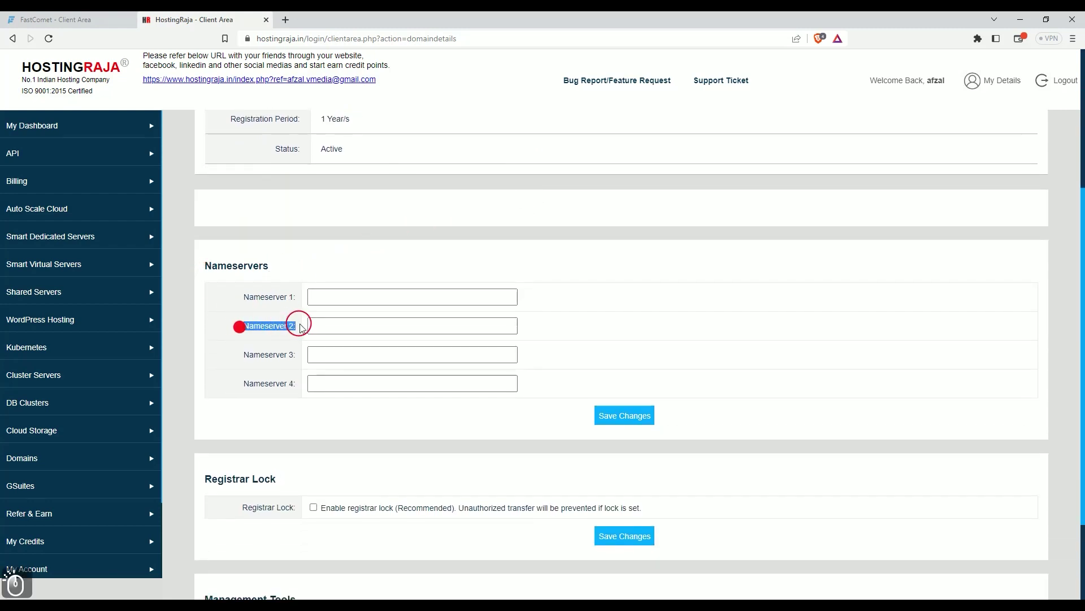
pyautogui.click(294, 395)
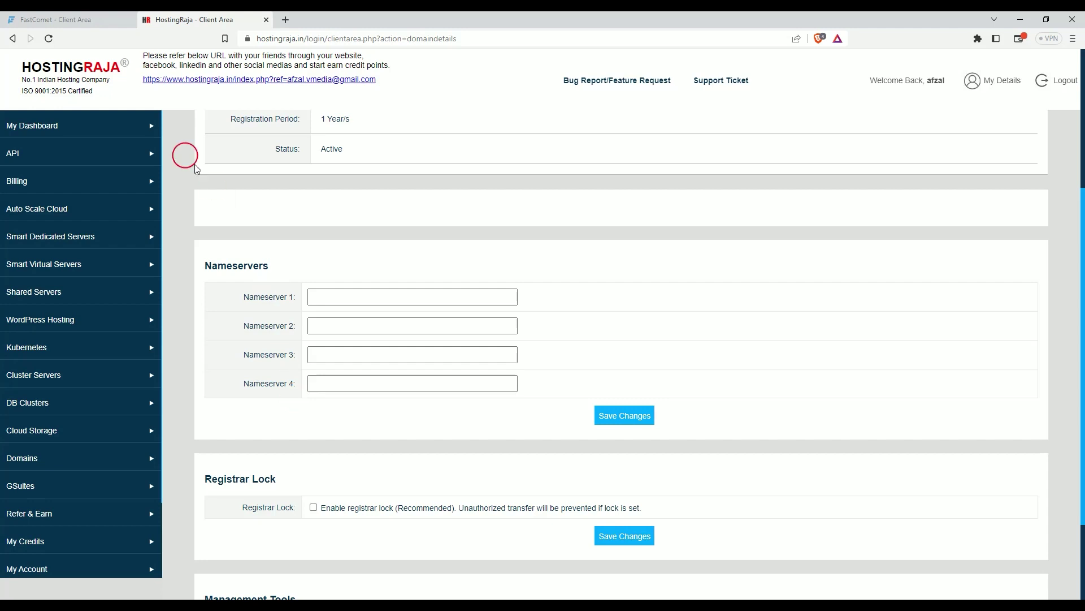
pyautogui.click(70, 20)
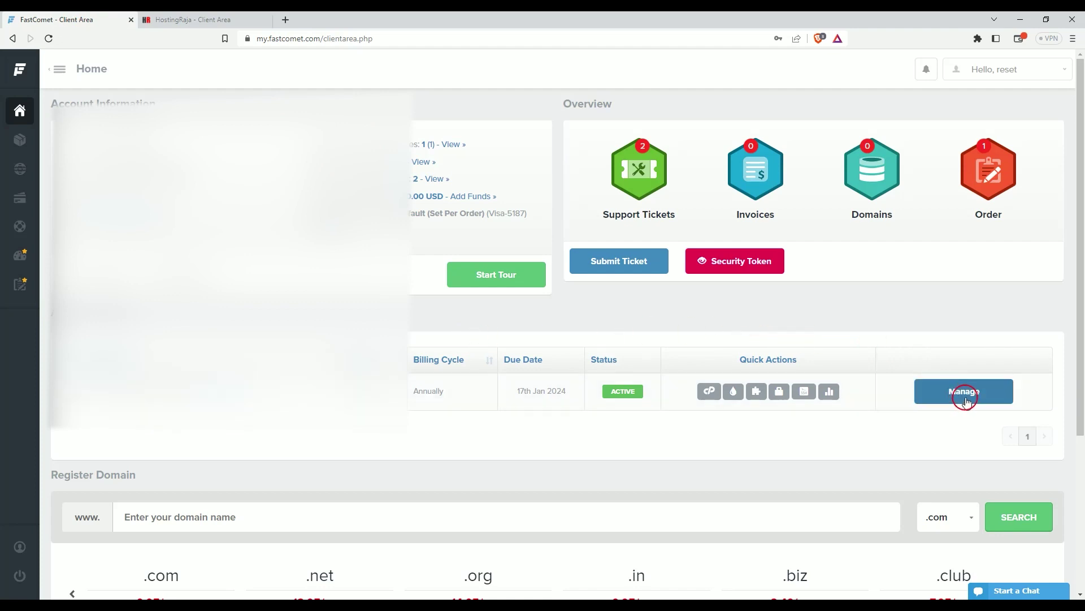
# Step: Show FastComet hosting account details and highlight ns1.inpro1.fcomet.com and ns2.inpro1.fcomet.com
pyautogui.click(965, 399)
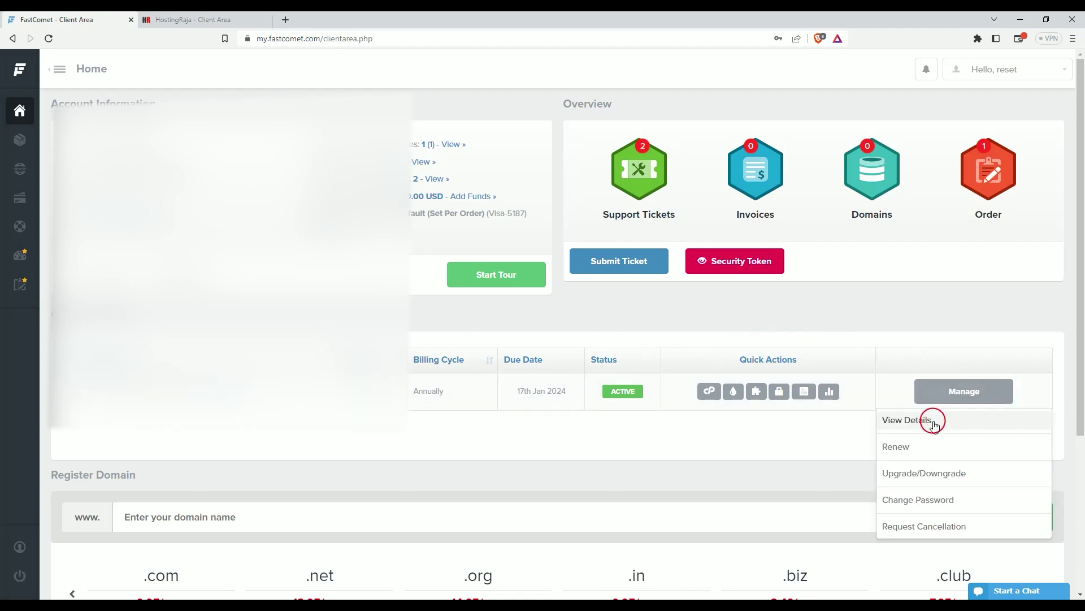
pyautogui.click(932, 421)
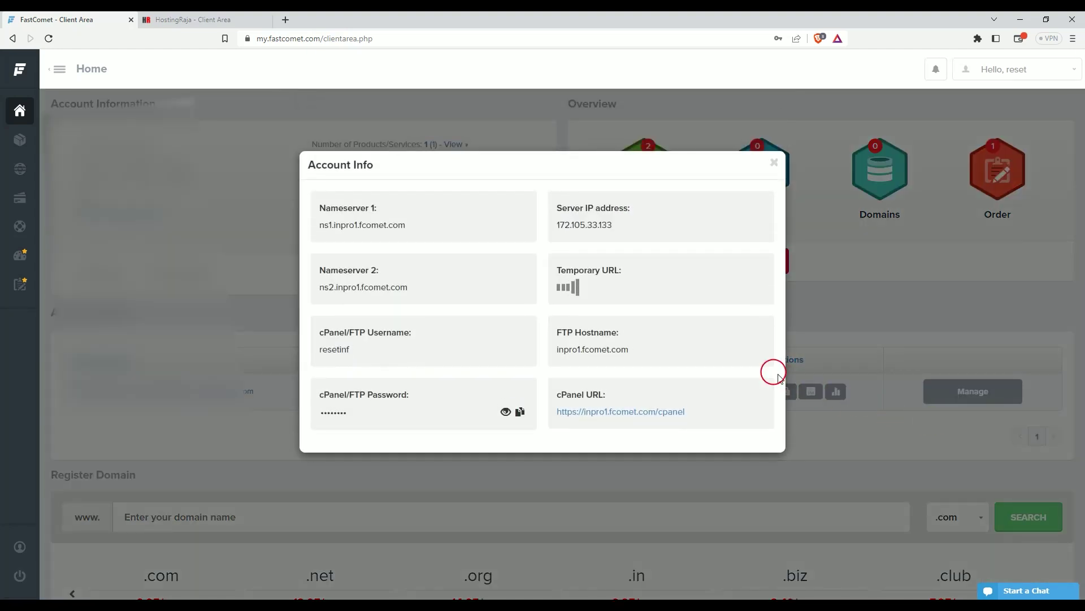
pyautogui.moveTo(320, 212); pyautogui.dragTo(394, 217)
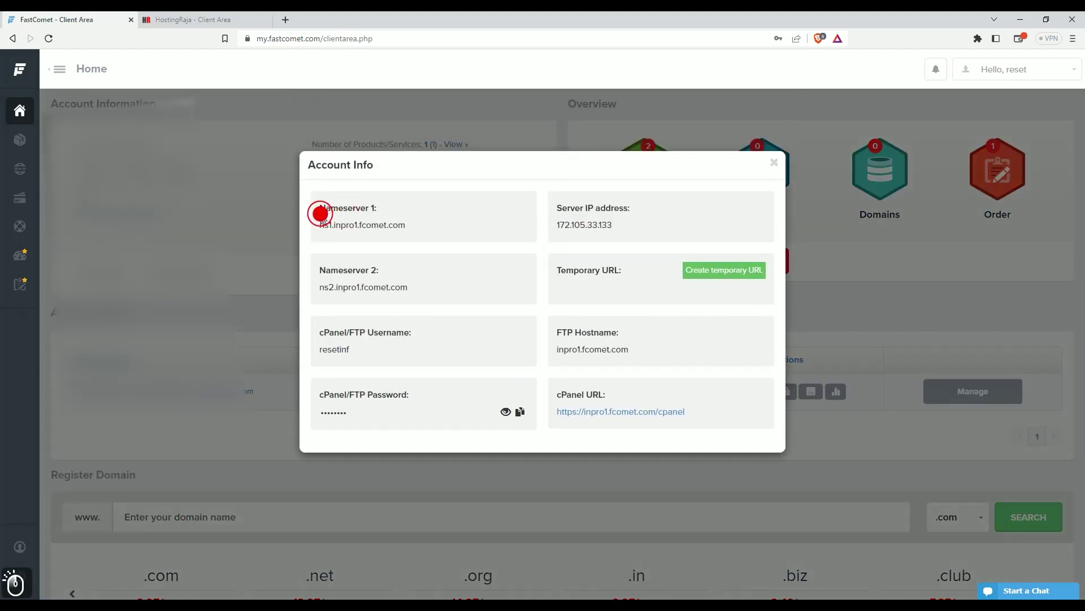
pyautogui.moveTo(319, 268); pyautogui.dragTo(424, 271)
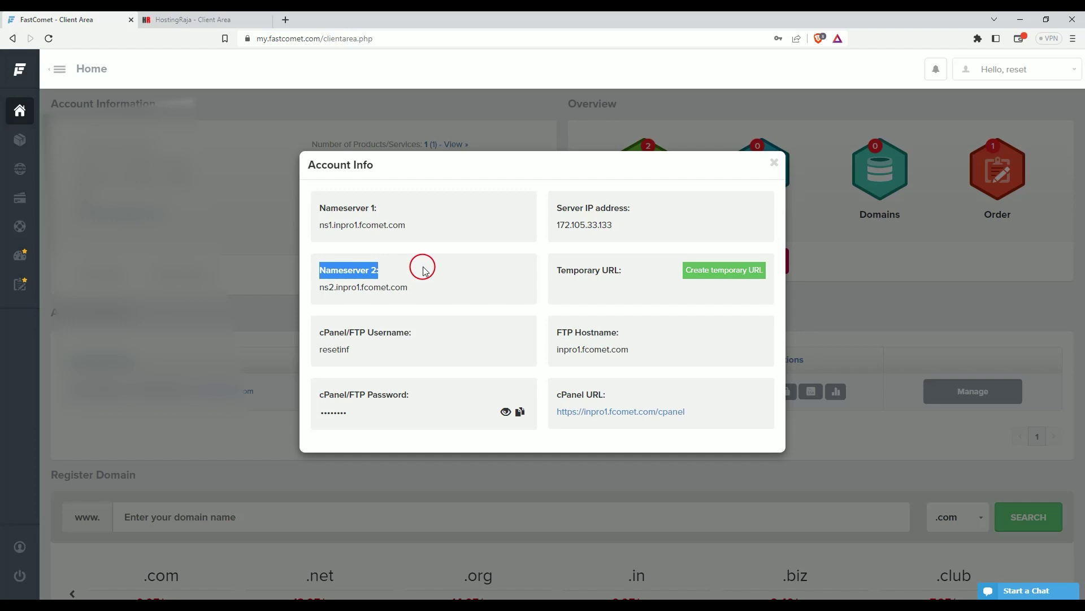
pyautogui.click(165, 19)
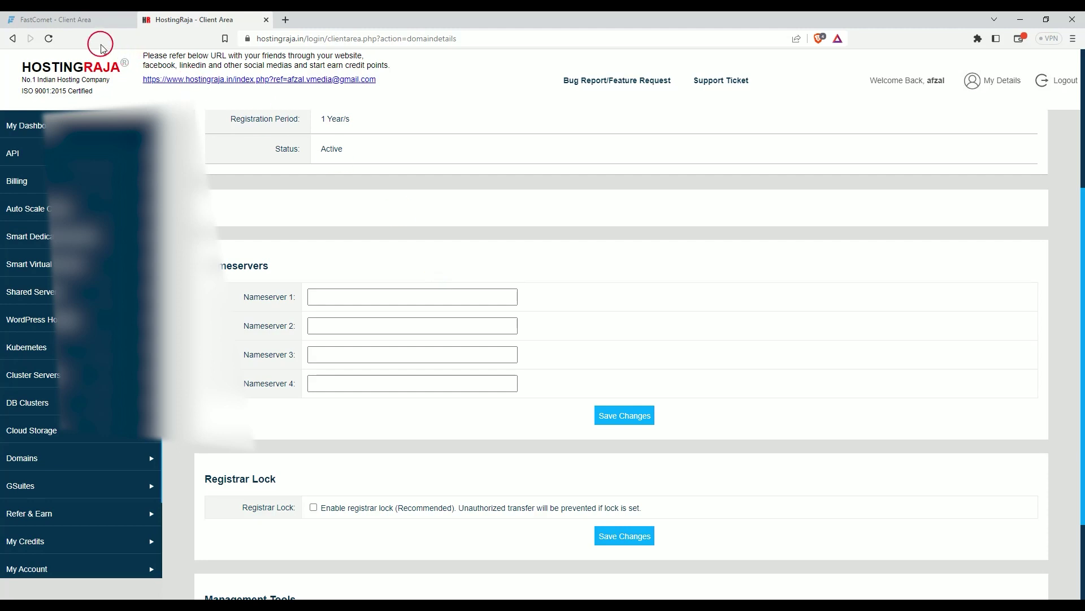
# Step: Bring FastComet's Account Info with both inpro1.fcomet.com nameservers back to the front
pyautogui.click(71, 33)
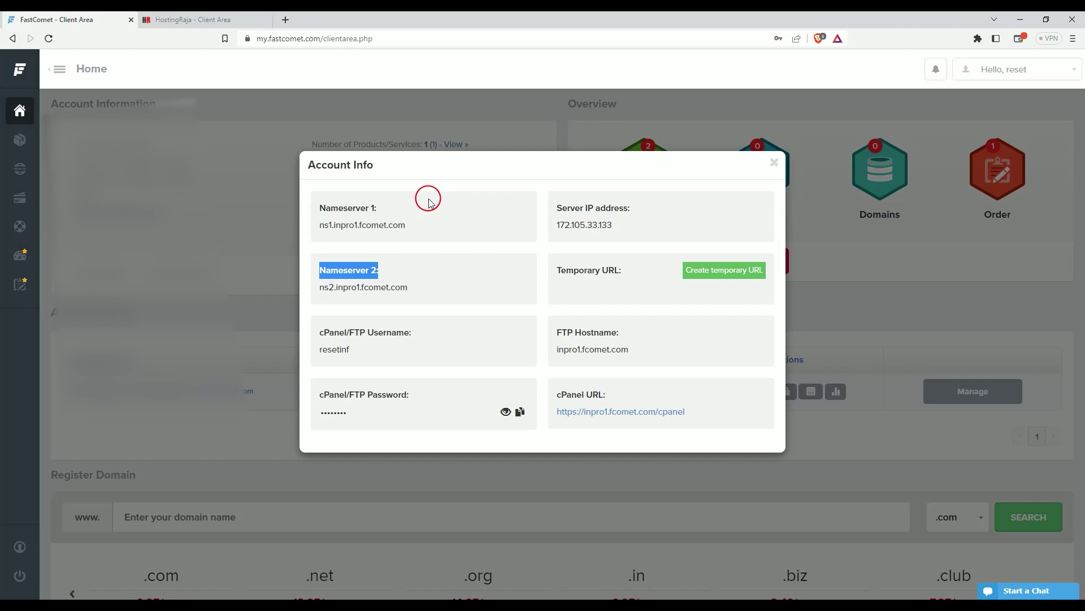
# Step: Copy ns1.inpro1.fcomet.com from FastComet into HostingRaja's Nameserver 1 field
pyautogui.moveTo(316, 208); pyautogui.dragTo(380, 211)
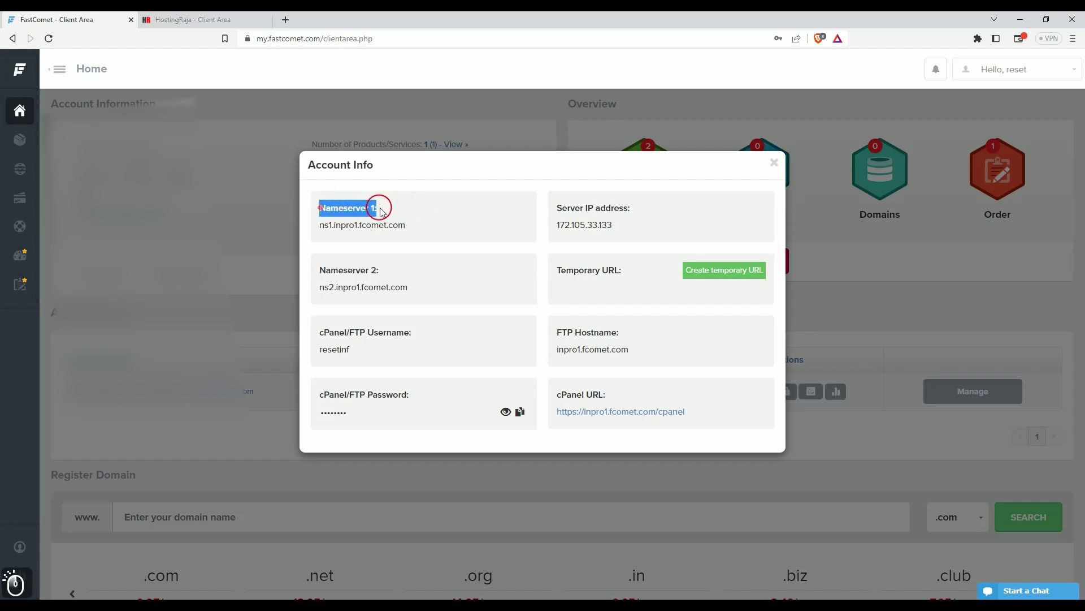
pyautogui.click(319, 226)
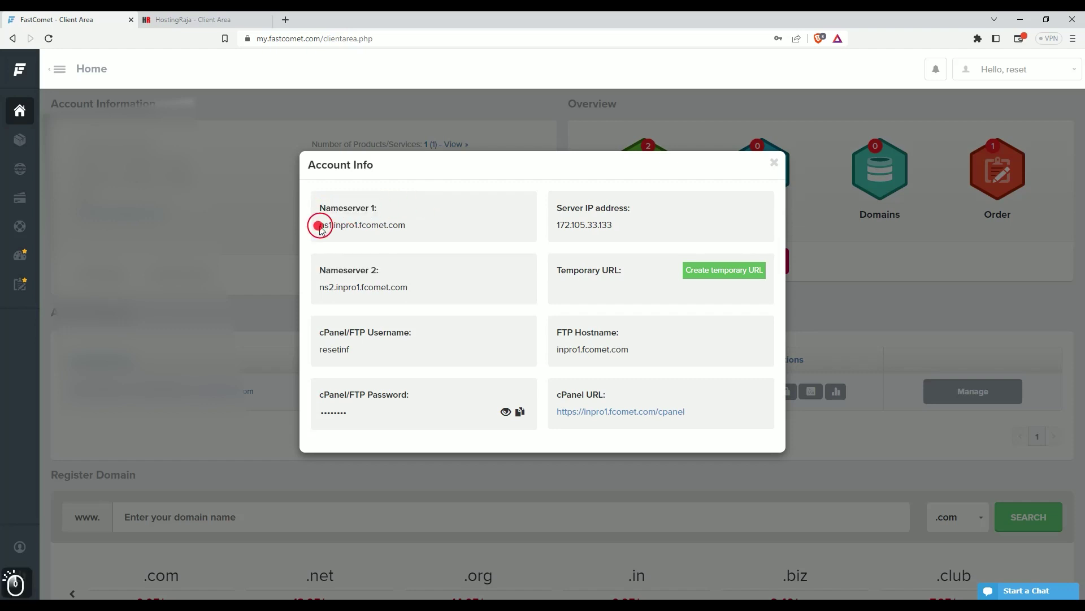
pyautogui.moveTo(319, 225); pyautogui.dragTo(399, 225)
pyautogui.hotkey('ctrl', 'c')
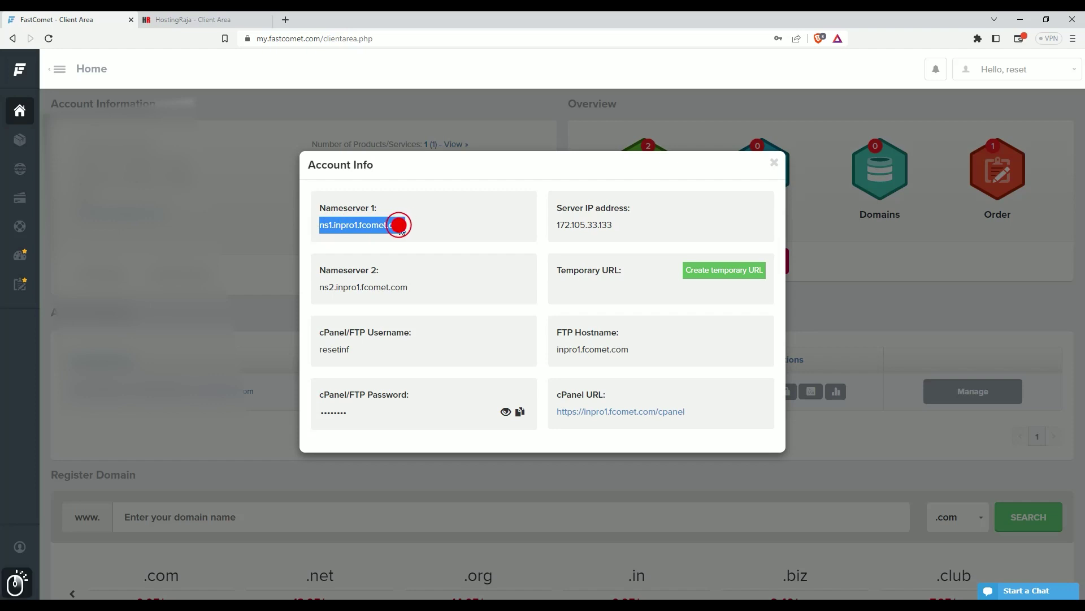
pyautogui.click(174, 24)
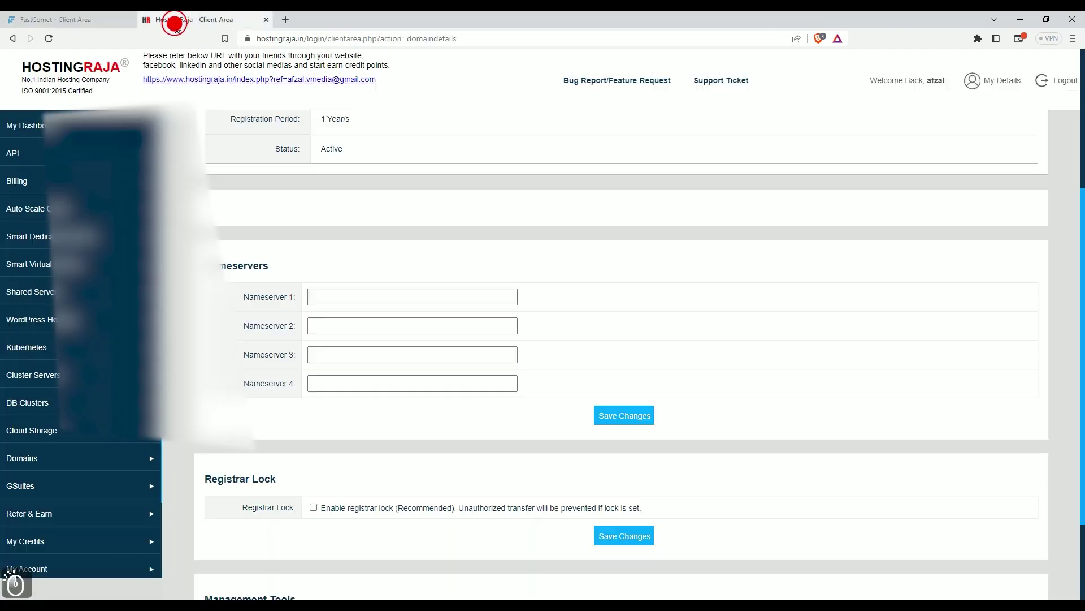
pyautogui.moveTo(242, 295); pyautogui.dragTo(333, 294)
pyautogui.click(333, 293)
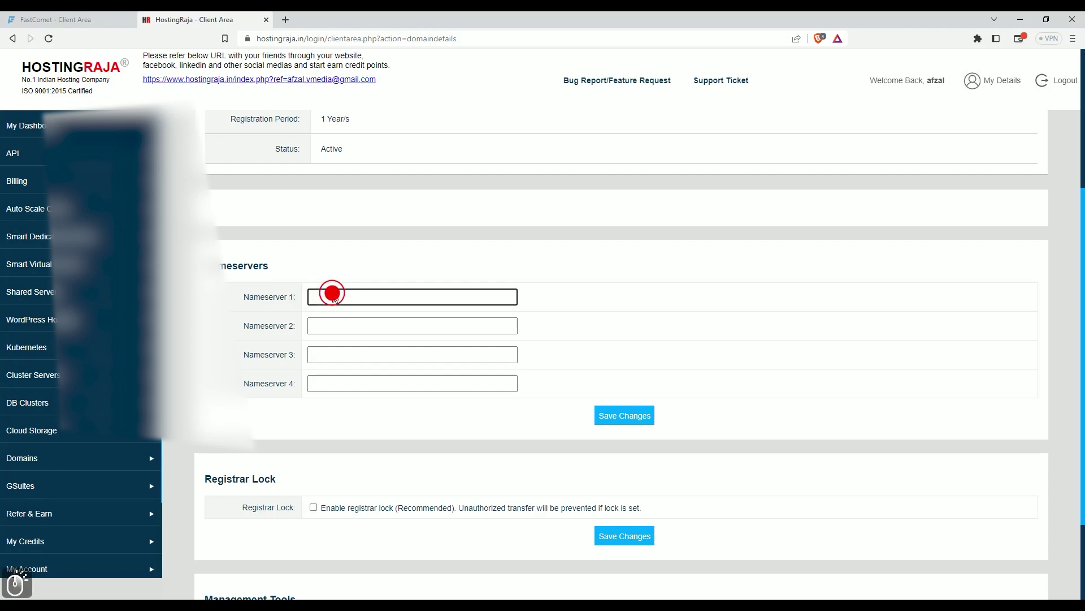
pyautogui.hotkey('ctrl', 'v')
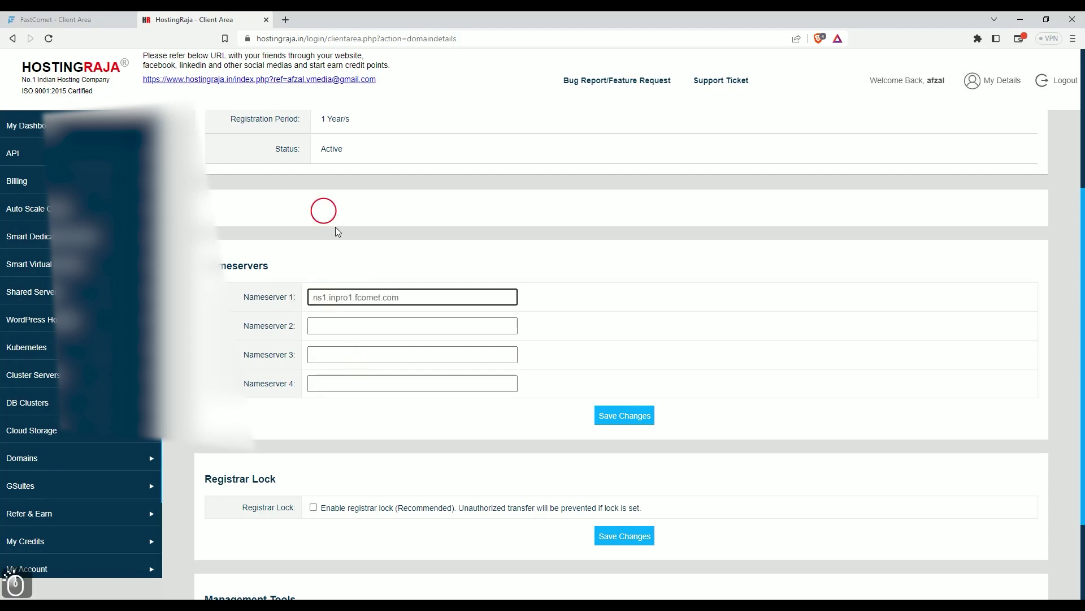
# Step: Copy ns2.inpro1.fcomet.com from FastComet into HostingRaja's Nameserver 2 field
pyautogui.click(89, 23)
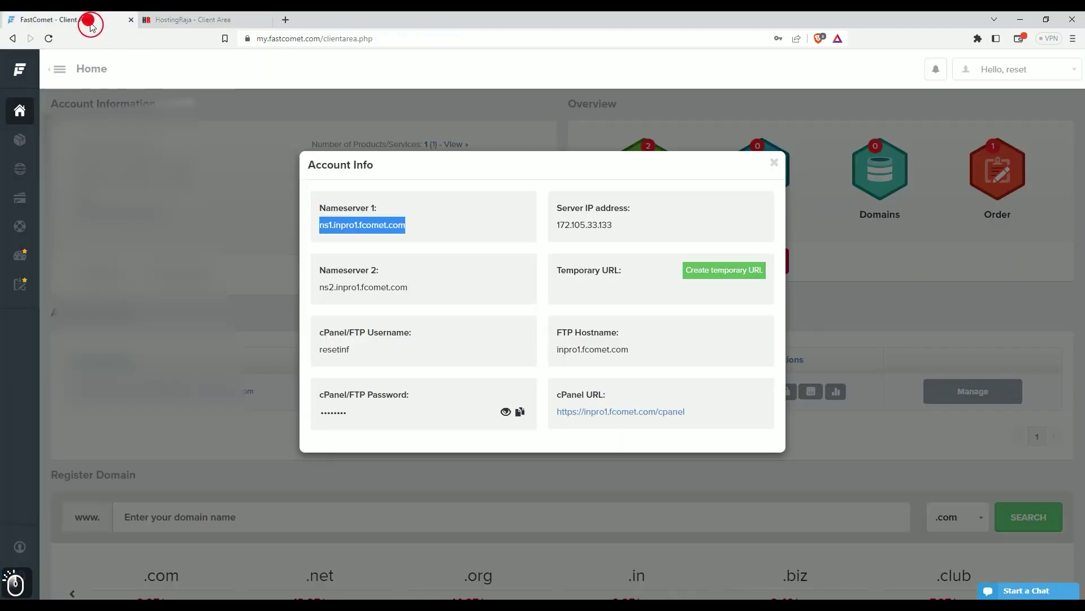
pyautogui.click(320, 291)
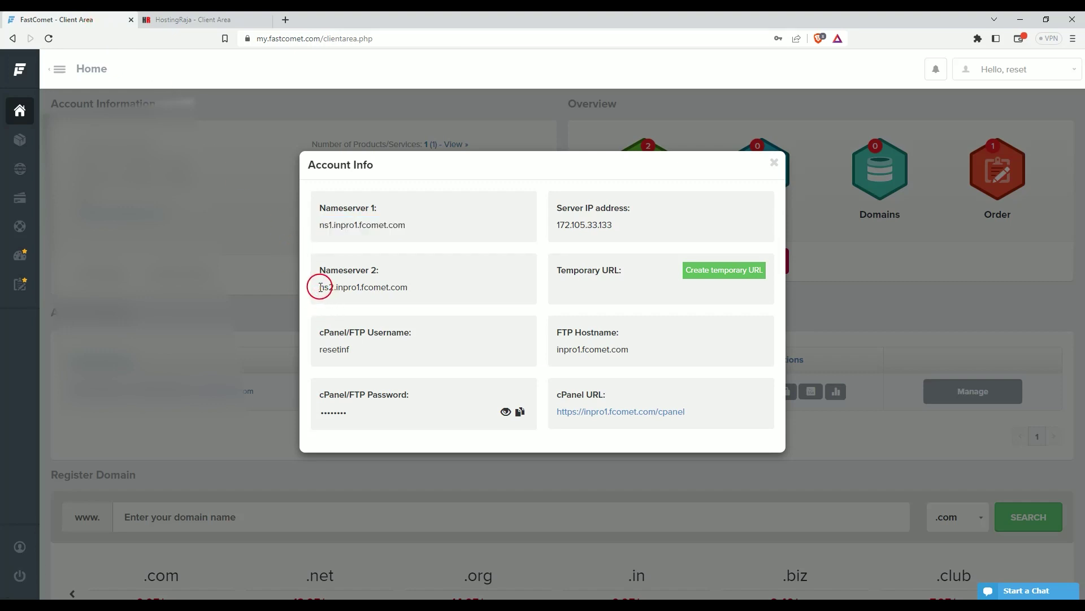
pyautogui.moveTo(320, 287); pyautogui.dragTo(400, 290)
pyautogui.hotkey('ctrl', 'c')
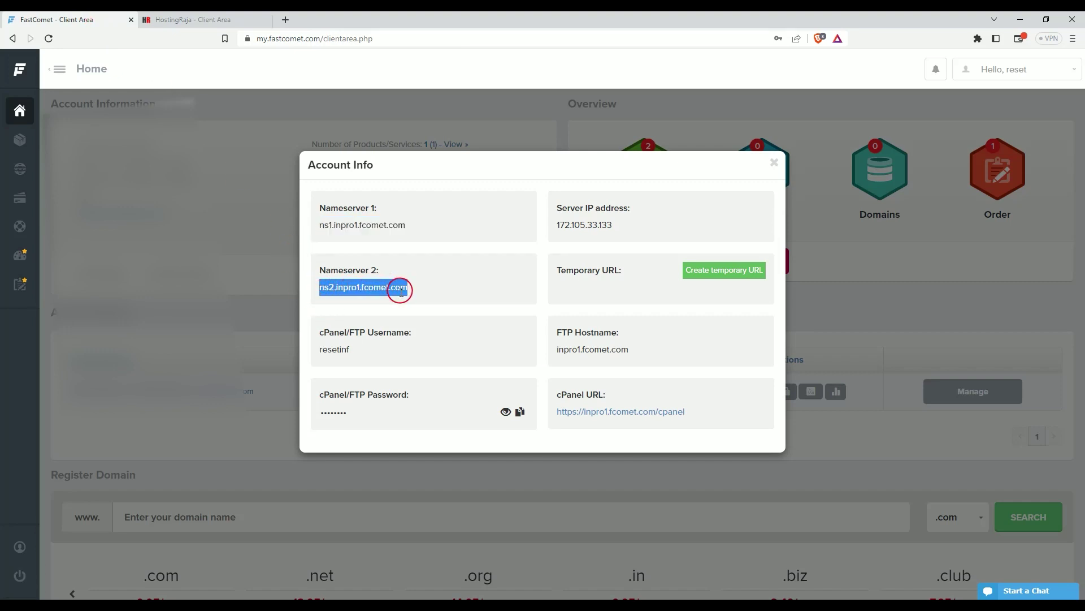
pyautogui.click(163, 24)
pyautogui.click(345, 325)
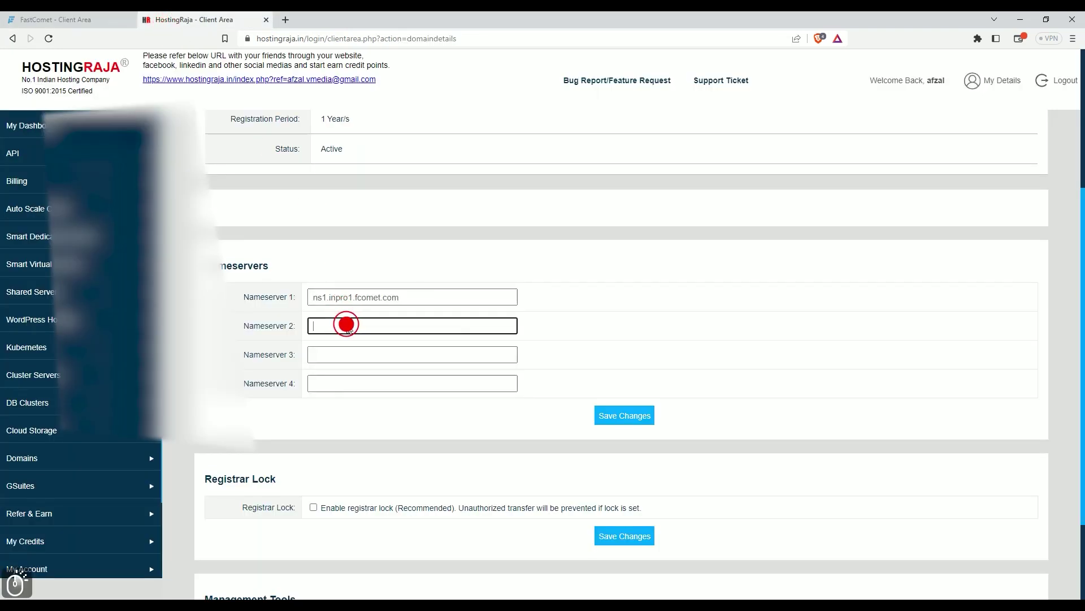
pyautogui.hotkey('ctrl', 'v')
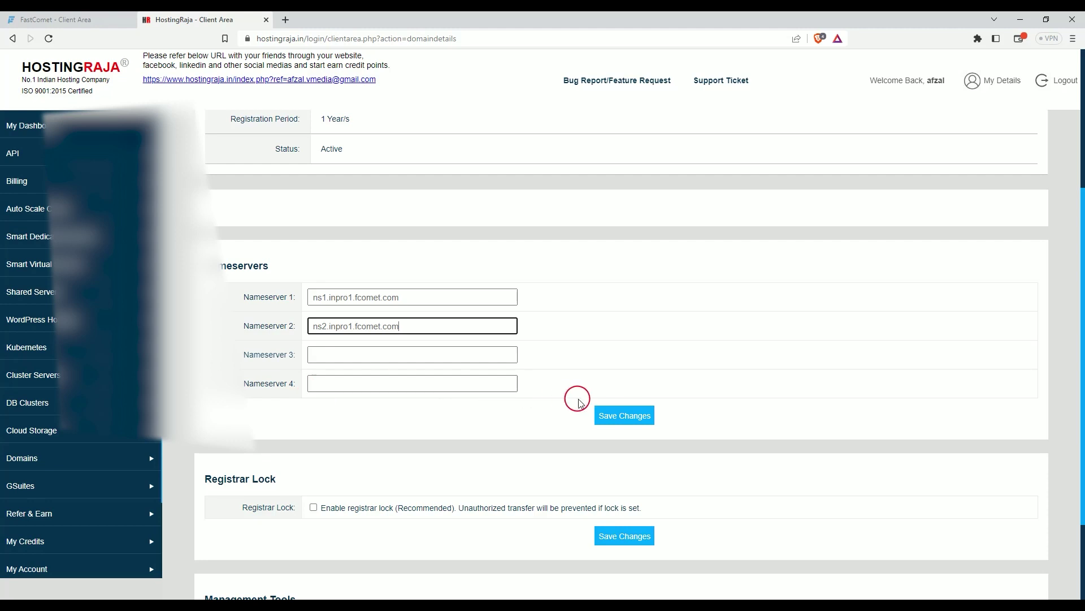
# Step: Save the storehyd.in nameserver changes and confirm the 'updated successfully' banner
pyautogui.click(619, 419)
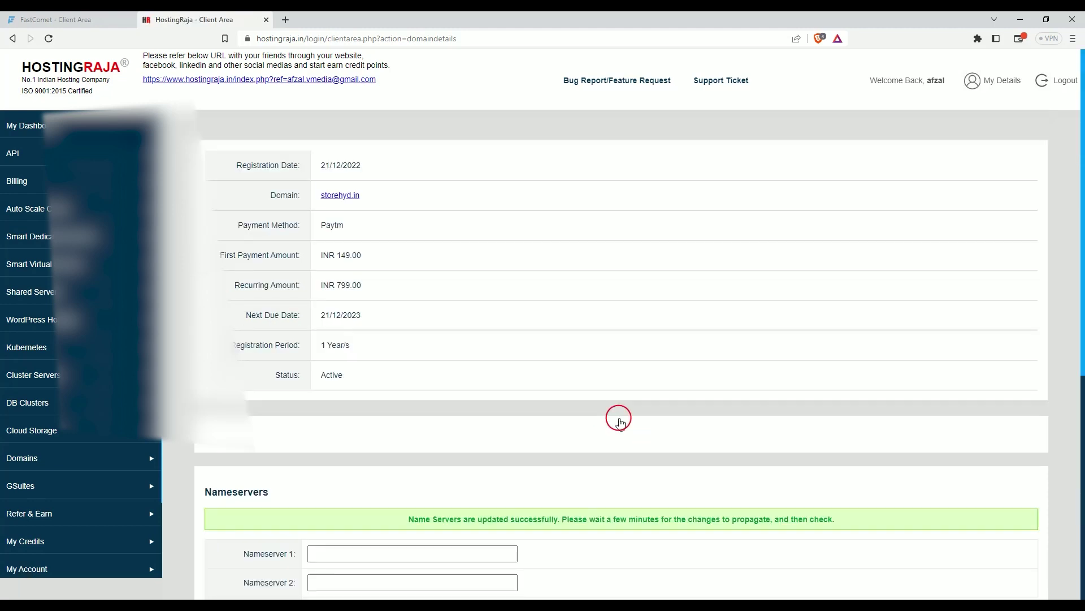
pyautogui.scroll(-2, 619, 419)
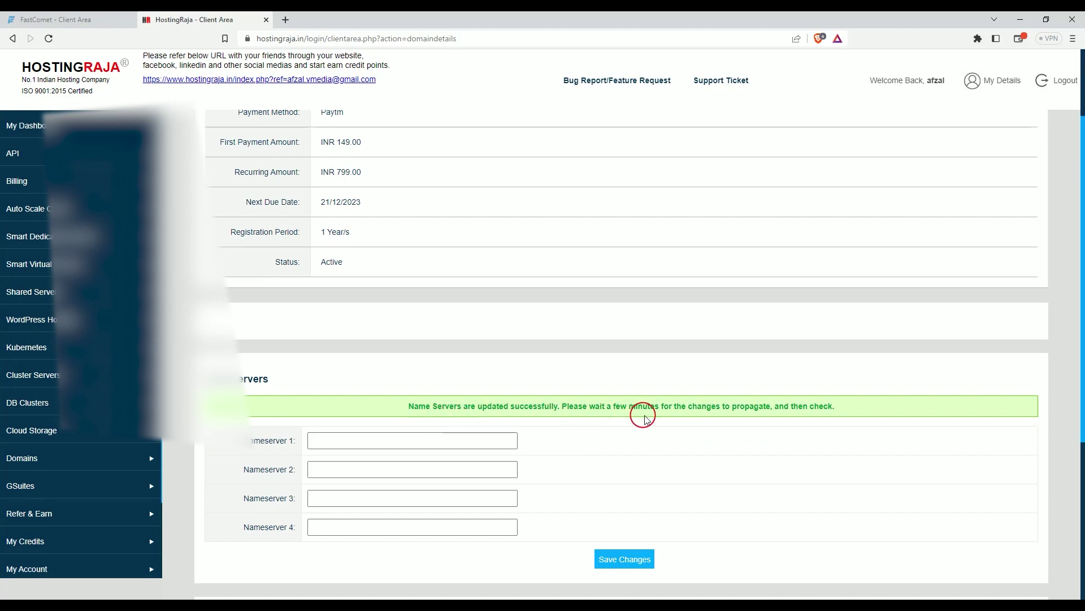
pyautogui.scroll(-2, 644, 418)
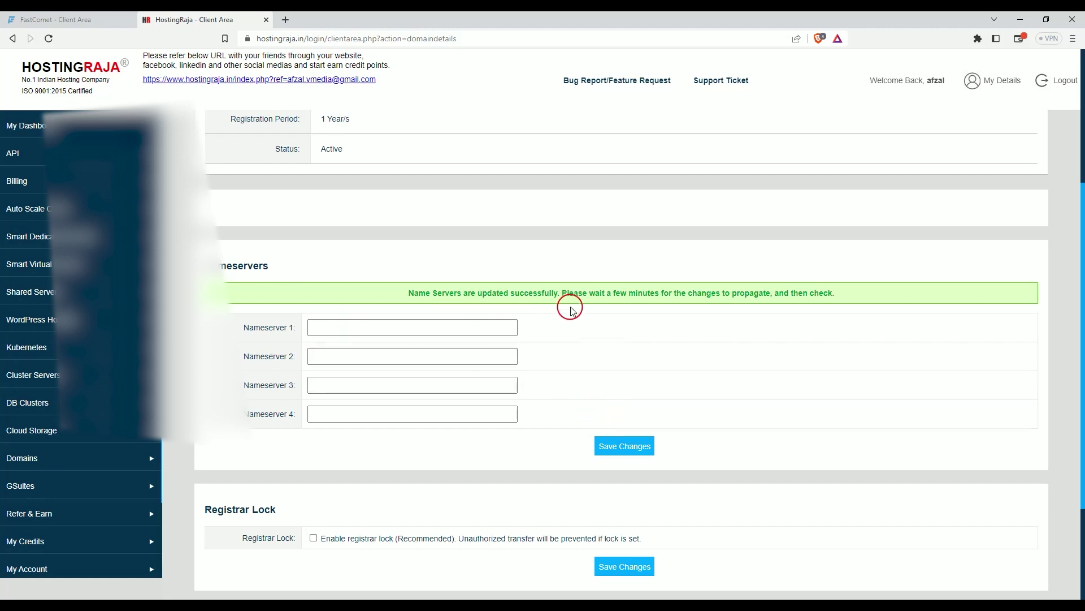
pyautogui.scroll(3, 571, 310)
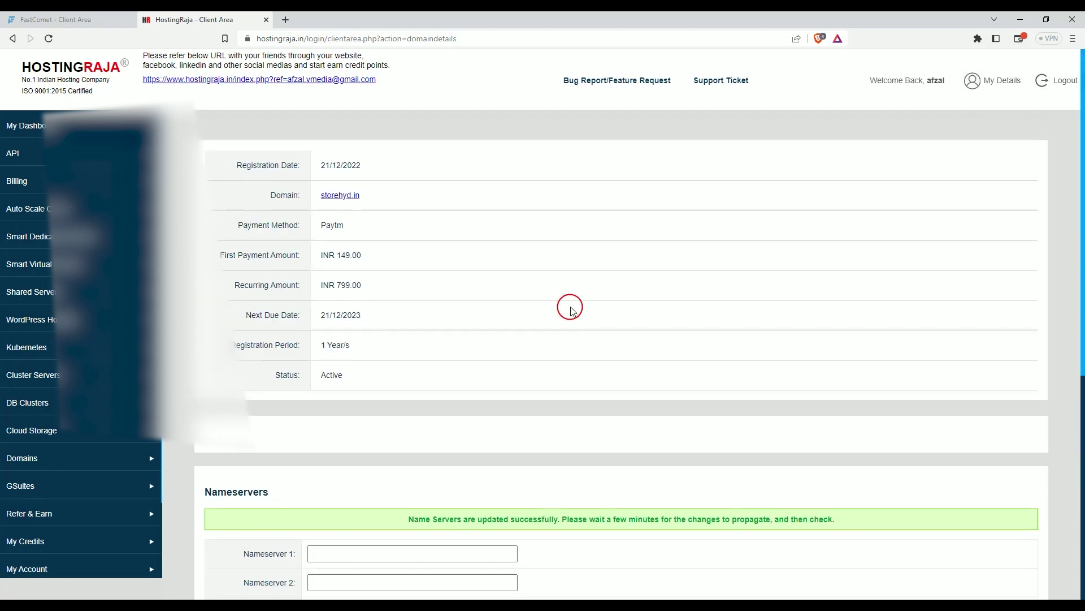
# Step: Close FastComet's Account Info popup and return to HostingRaja's storehyd.in details page
pyautogui.click(37, 19)
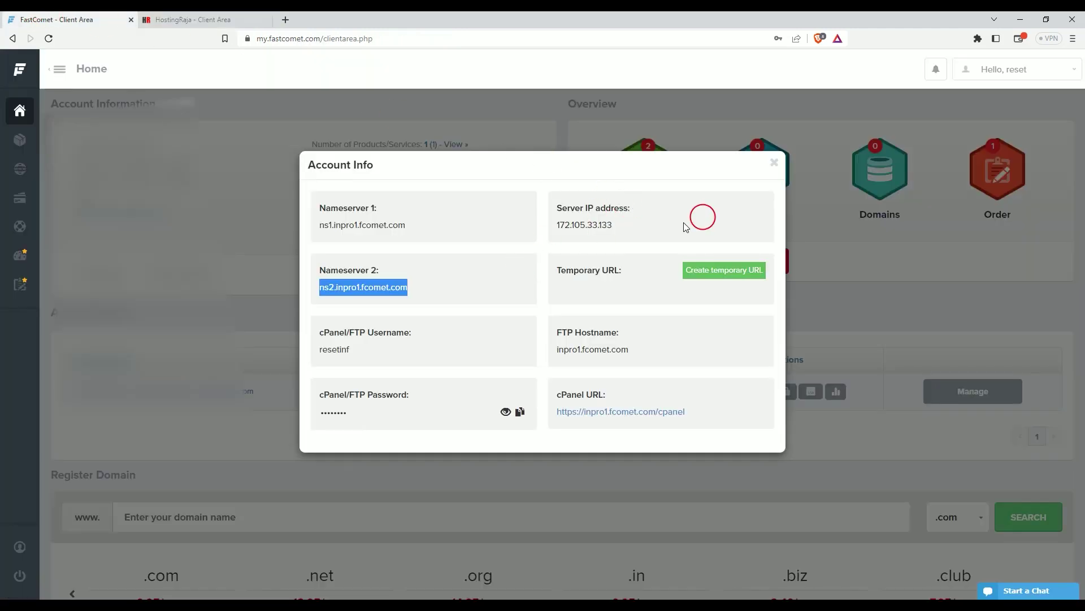
pyautogui.click(773, 162)
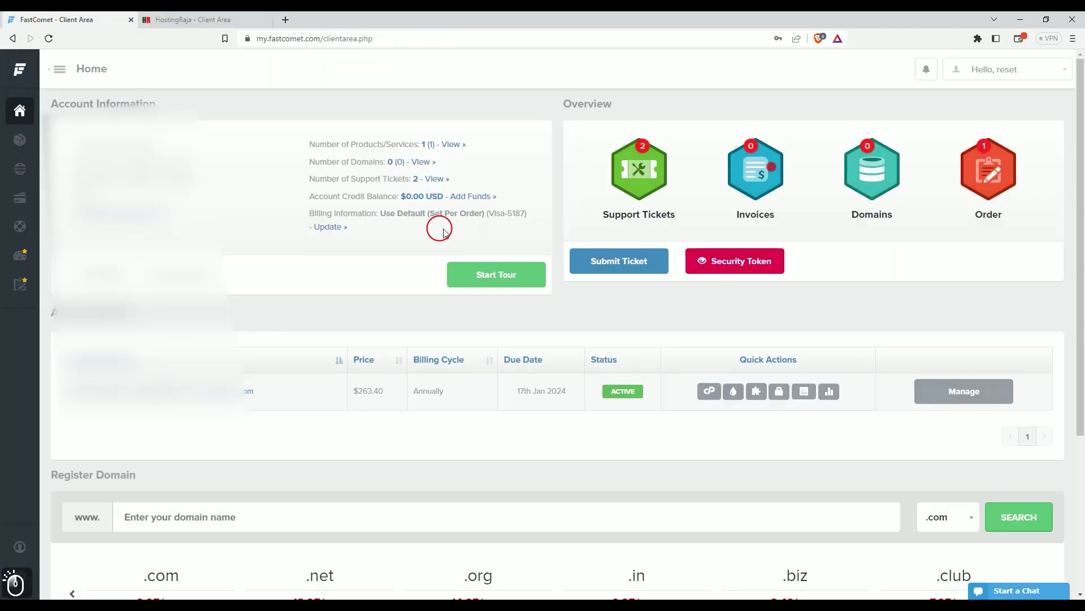
pyautogui.click(188, 21)
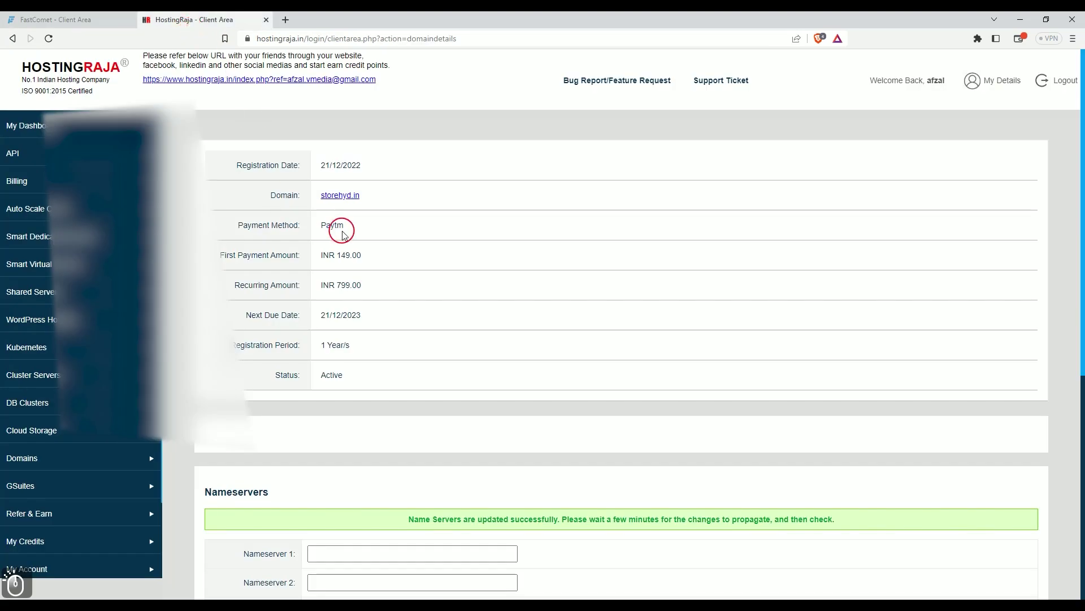